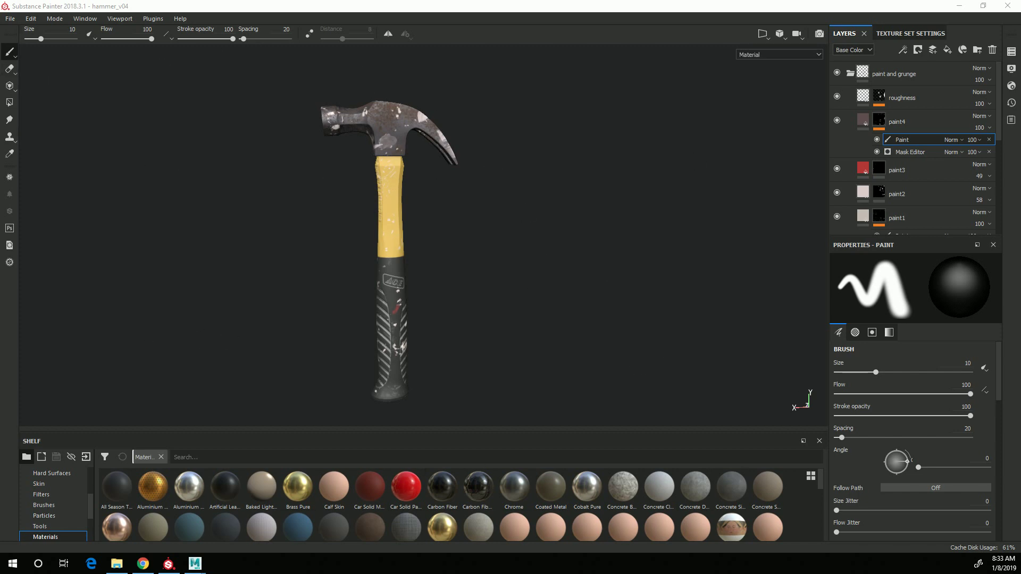
Step: Load the PBR MetalRough preset's six output maps on the Export Textures configuration page
{"action": "left_click", "coordinate": [10, 18]}
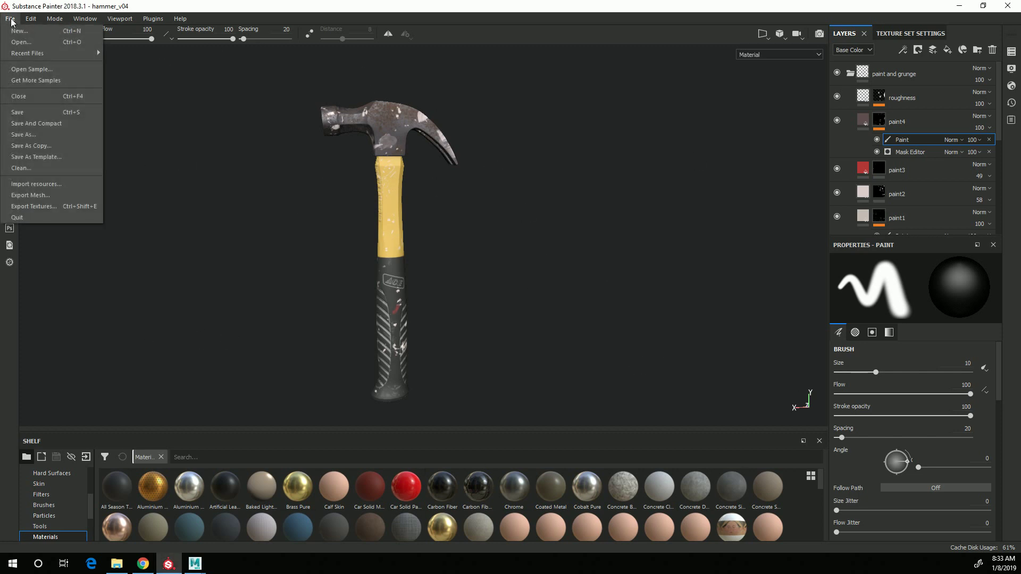
{"action": "left_click", "coordinate": [42, 208]}
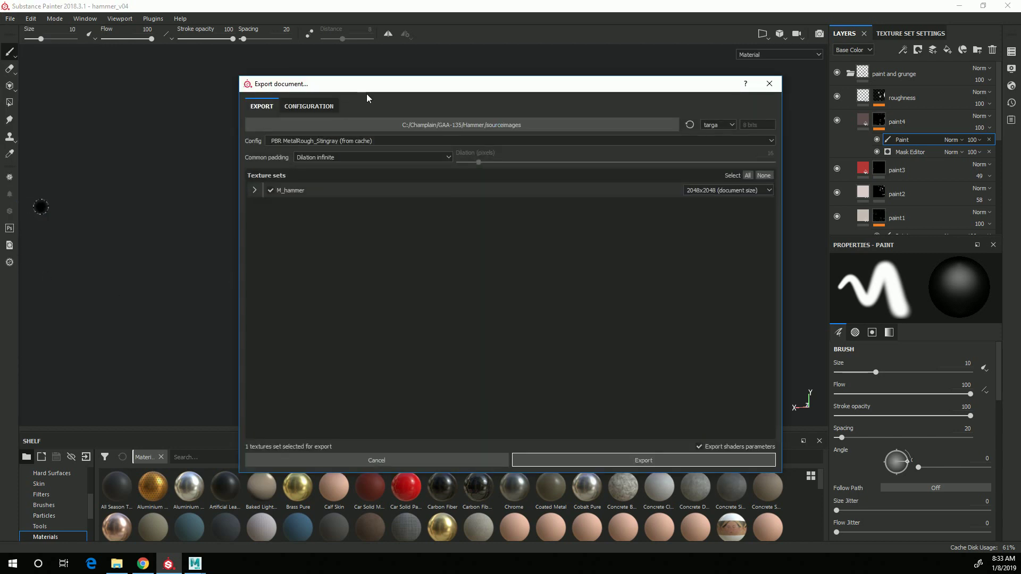
{"action": "left_click_drag", "start_coordinate": [365, 88], "coordinate": [355, 71]}
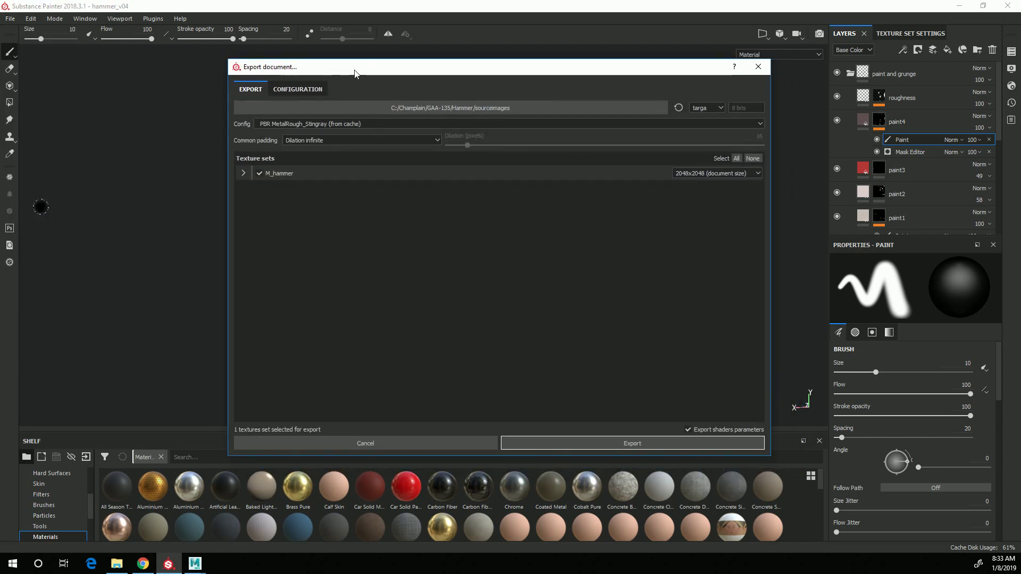
{"action": "left_click", "coordinate": [301, 89]}
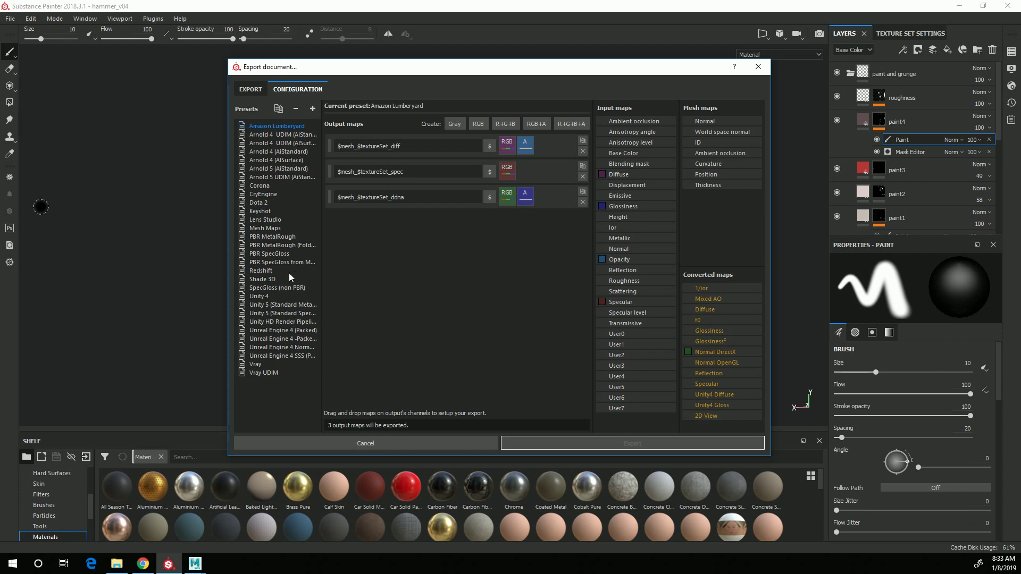
{"action": "left_click", "coordinate": [271, 237]}
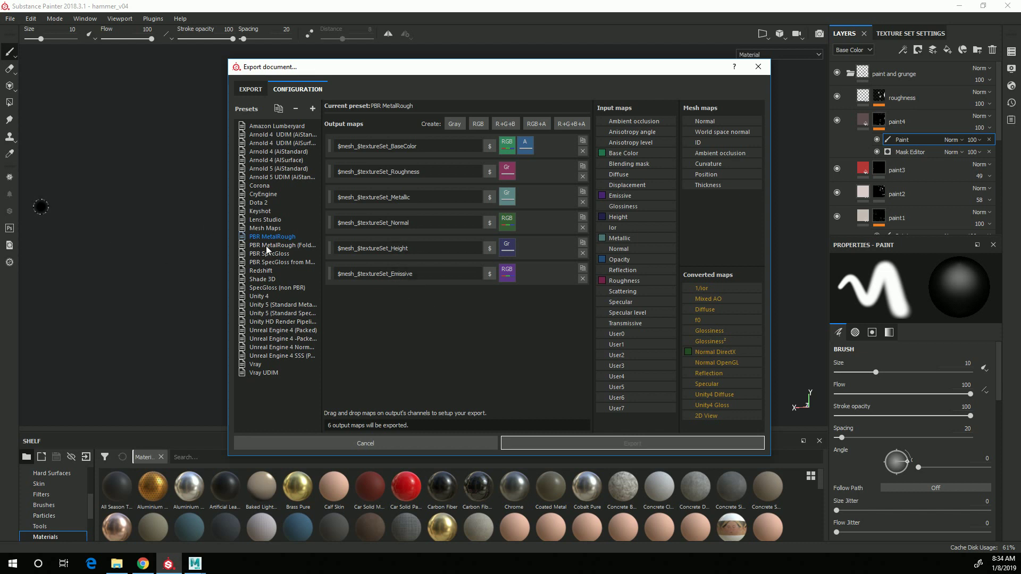
Step: Duplicate the PBR MetalRough preset and rename the copy to PBR MetalRough_Stingray
{"action": "right_click", "coordinate": [284, 239]}
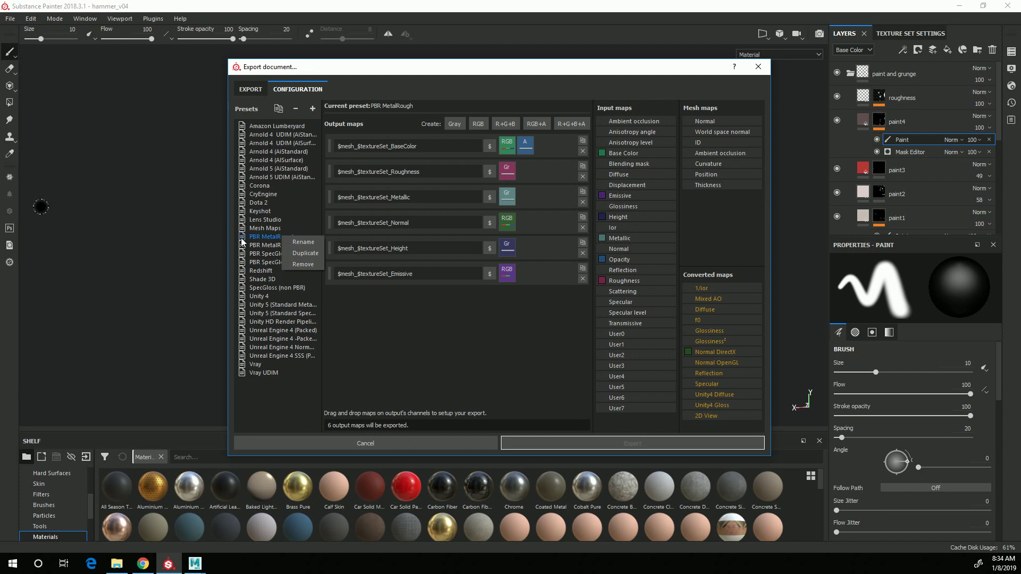
{"action": "left_click", "coordinate": [314, 253]}
{"action": "right_click", "coordinate": [299, 383]}
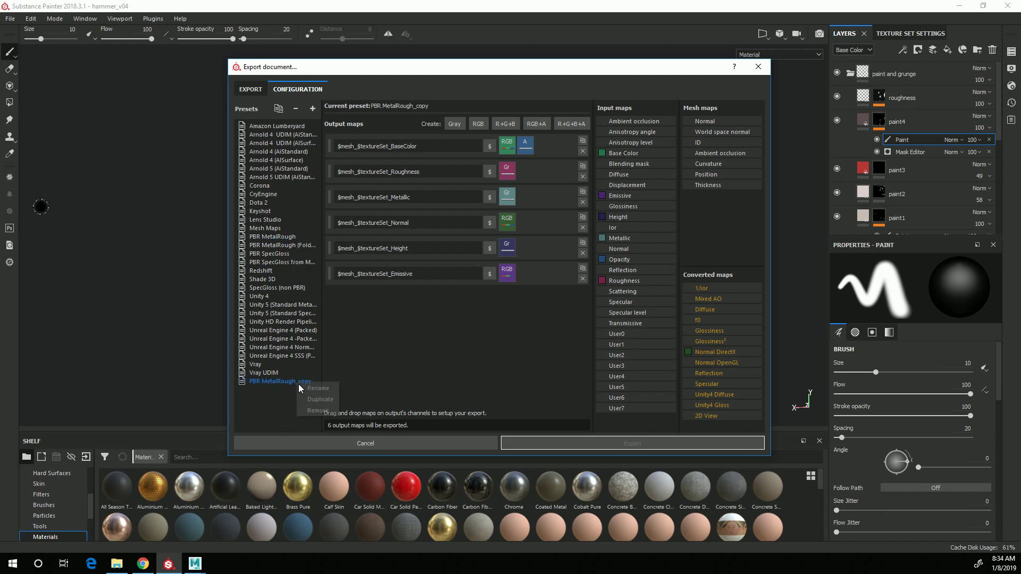
{"action": "left_click", "coordinate": [309, 388]}
{"action": "left_click_drag", "start_coordinate": [317, 387], "coordinate": [300, 389]}
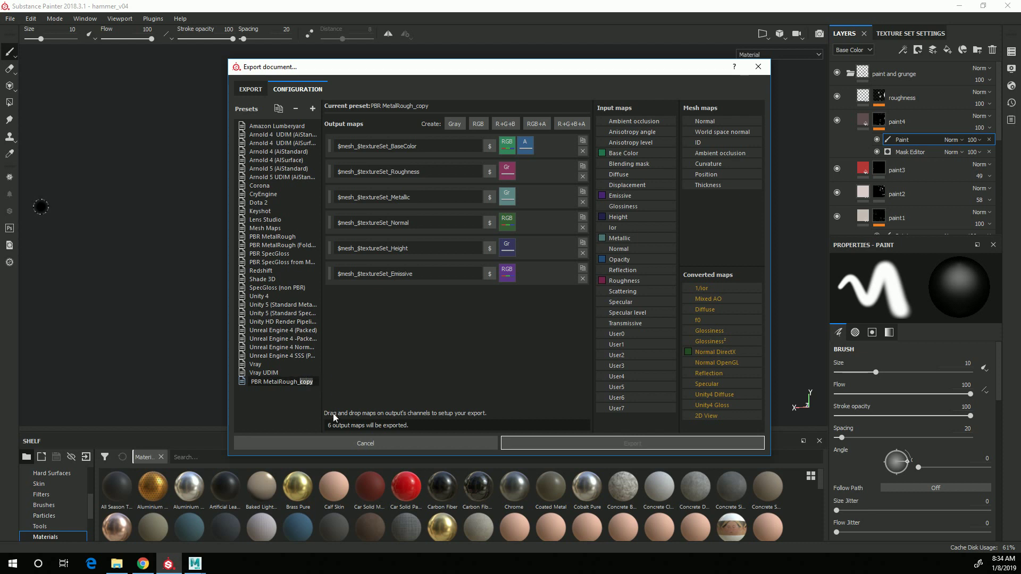
{"action": "type", "text": "Stingray"}
{"action": "key", "text": "Return"}
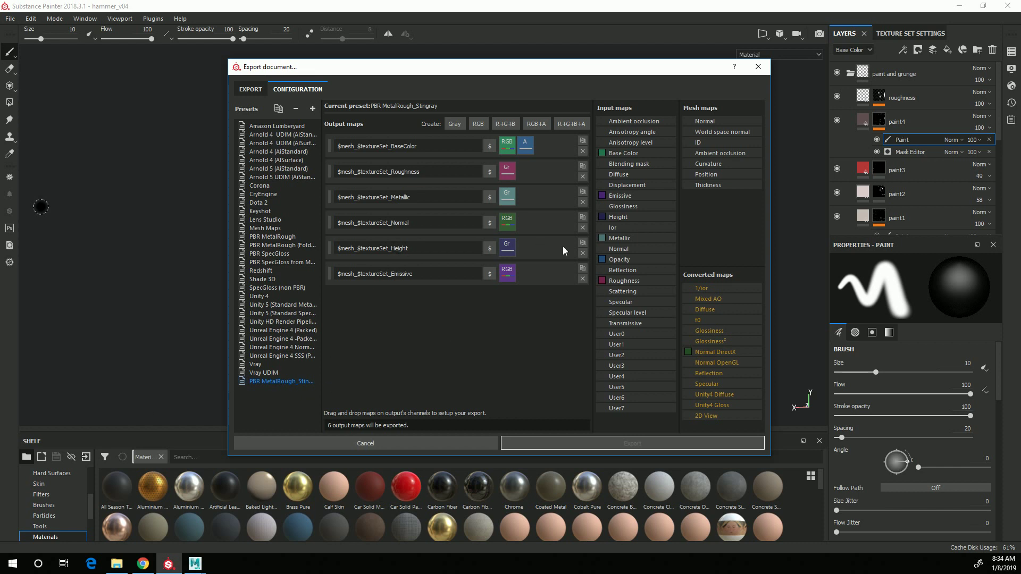
Step: Remove the Emissive, Height and BaseColor output maps from the preset
{"action": "left_click", "coordinate": [582, 278]}
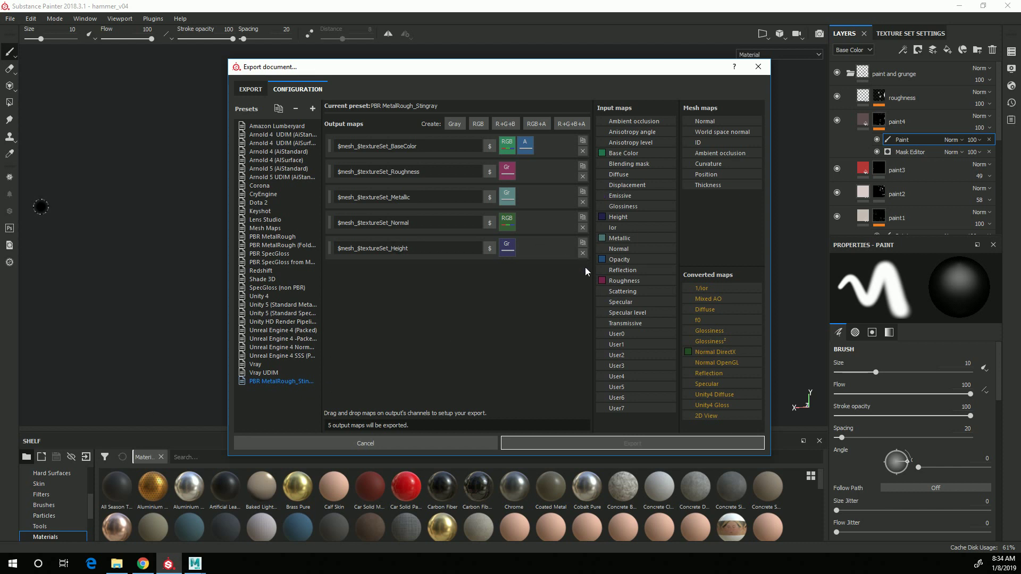
{"action": "left_click", "coordinate": [583, 253]}
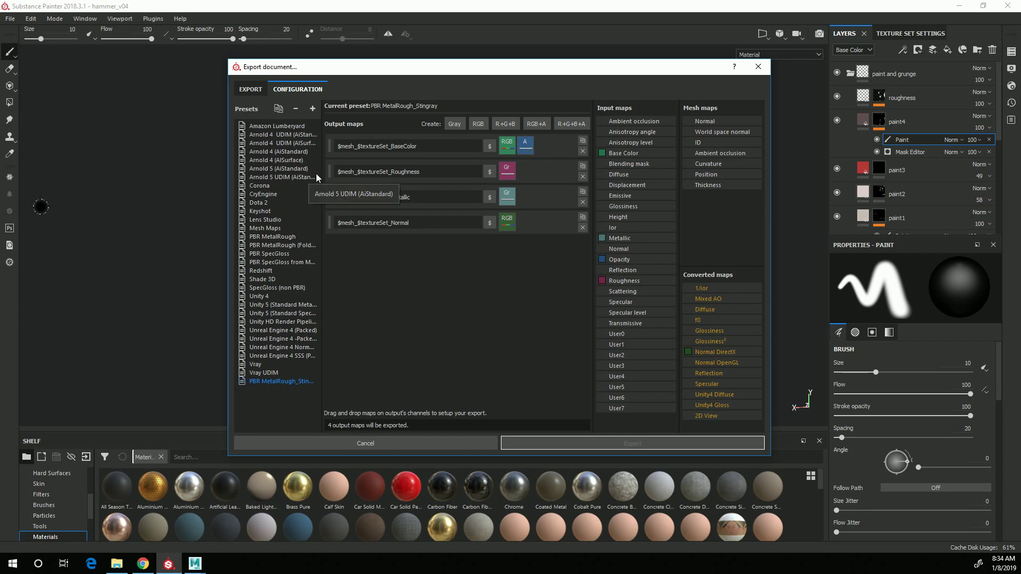
{"action": "left_click", "coordinate": [583, 151]}
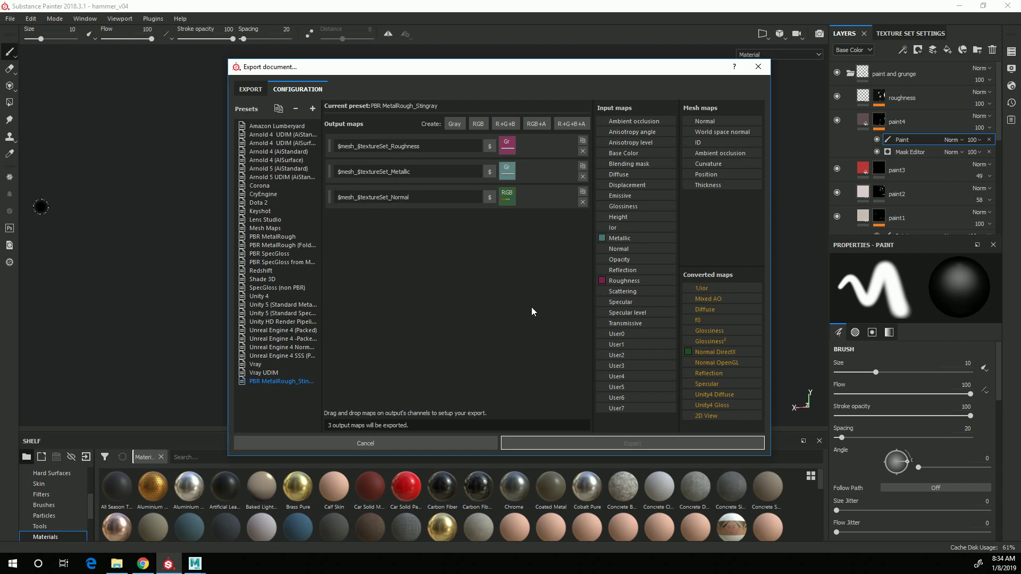
Step: Add an RGB output map fed by Base Color's RGB channels, named $mesh_BaseColor
{"action": "left_click", "coordinate": [478, 125]}
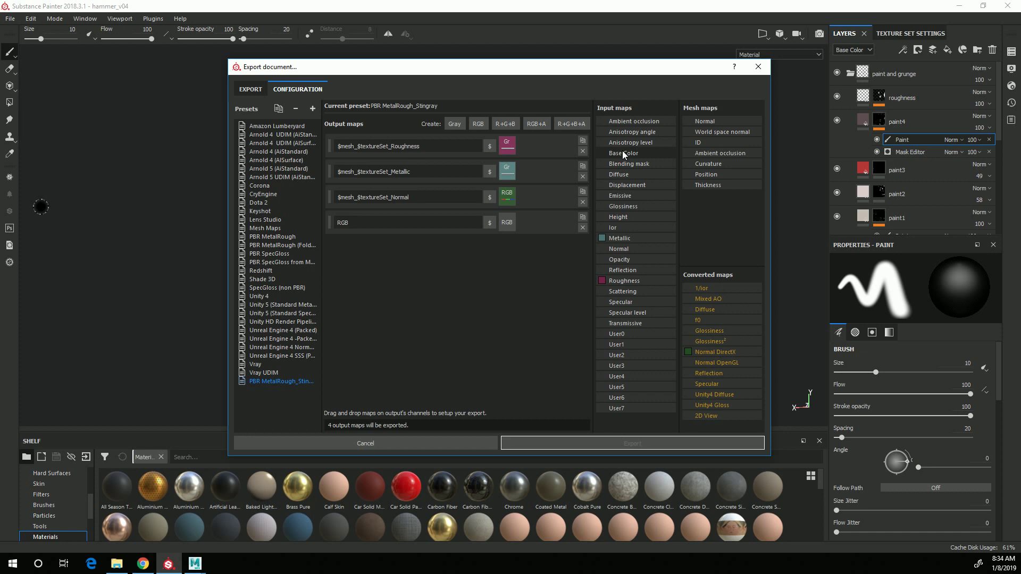
{"action": "left_click_drag", "start_coordinate": [623, 154], "coordinate": [534, 223]}
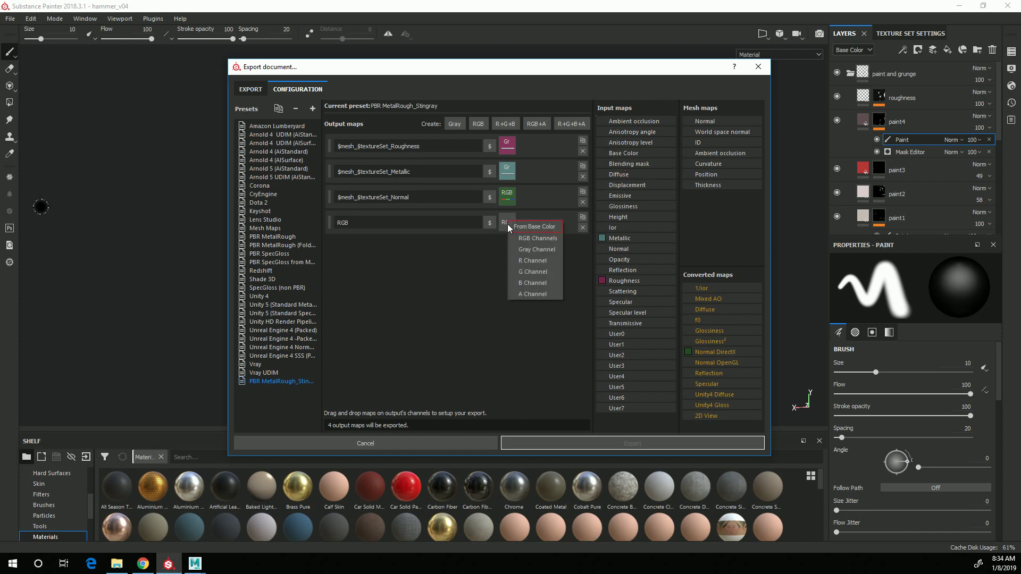
{"action": "left_click", "coordinate": [534, 239]}
{"action": "double_click", "coordinate": [366, 223]}
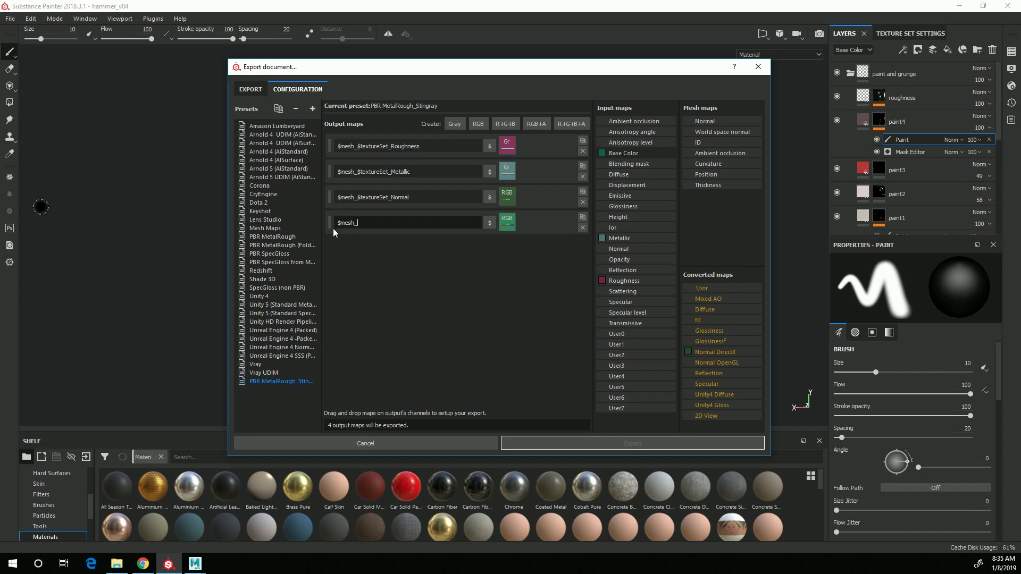
{"action": "type", "text": "$mesh_BaseColor"}
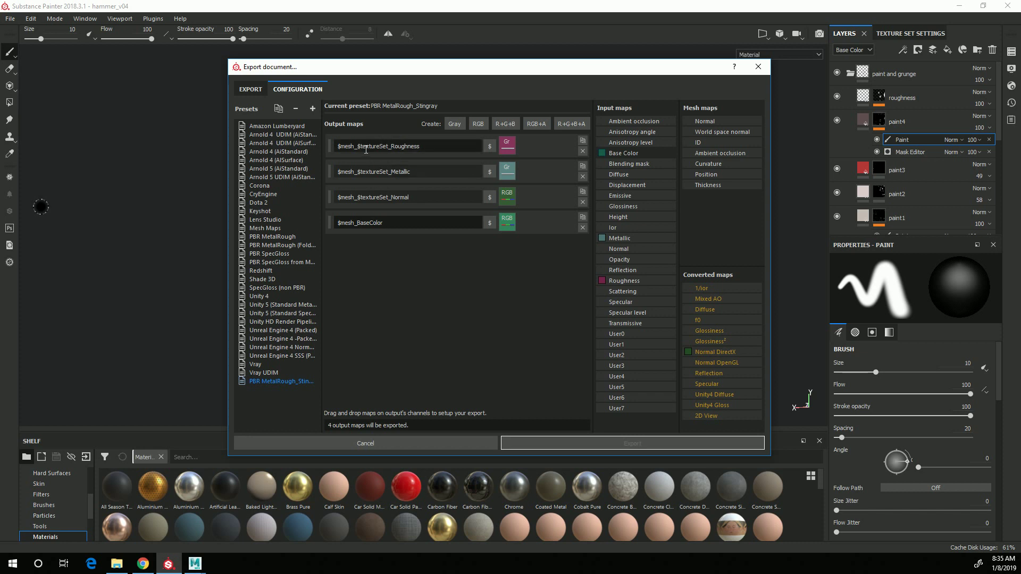
Step: Delete '_$textureSet' from the Roughness, Metallic and Normal map names
{"action": "left_click_drag", "start_coordinate": [388, 152], "coordinate": [359, 155]}
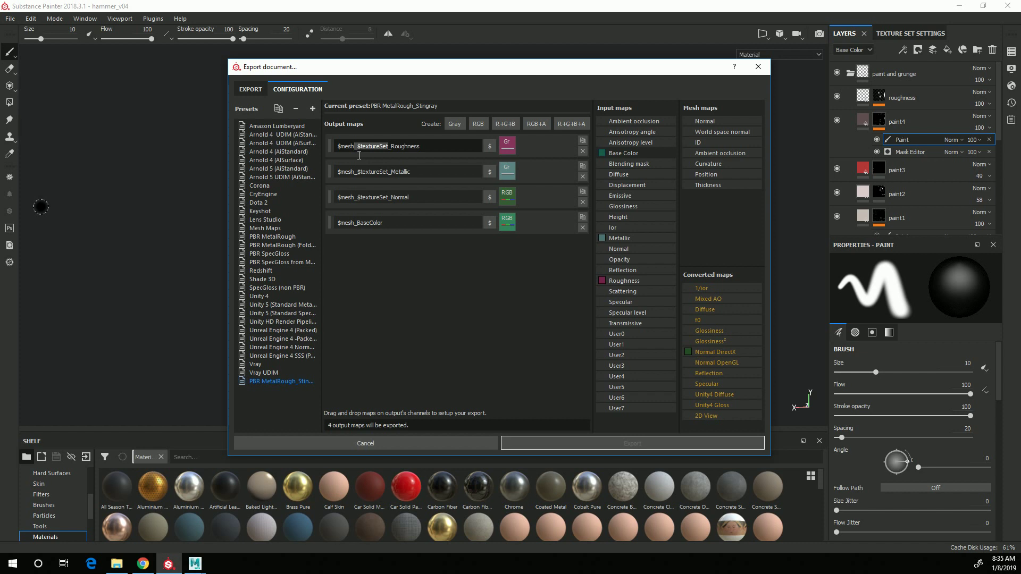
{"action": "key", "text": "BackSpace"}
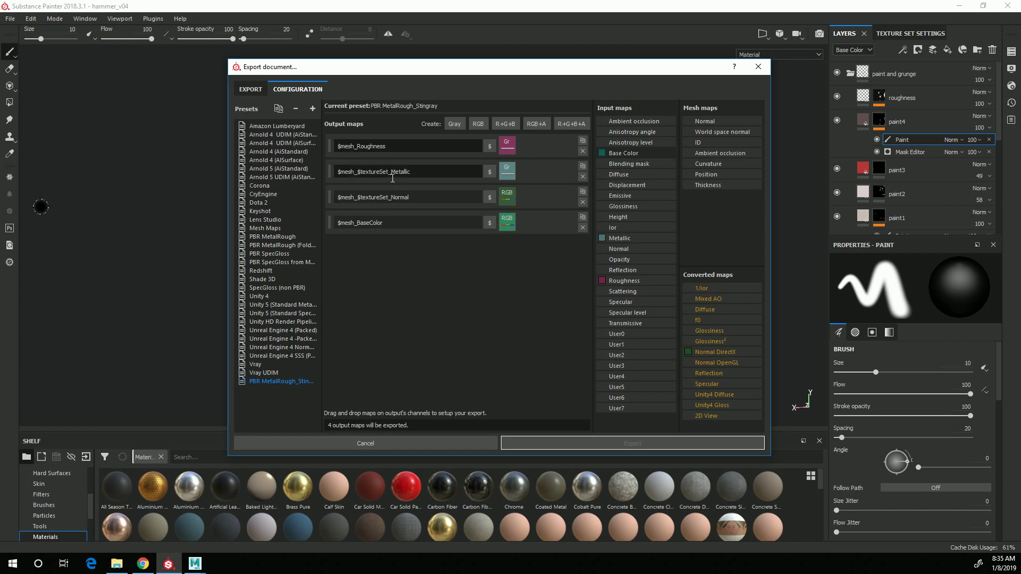
{"action": "left_click_drag", "start_coordinate": [392, 177], "coordinate": [354, 204]}
{"action": "key", "text": "BackSpace"}
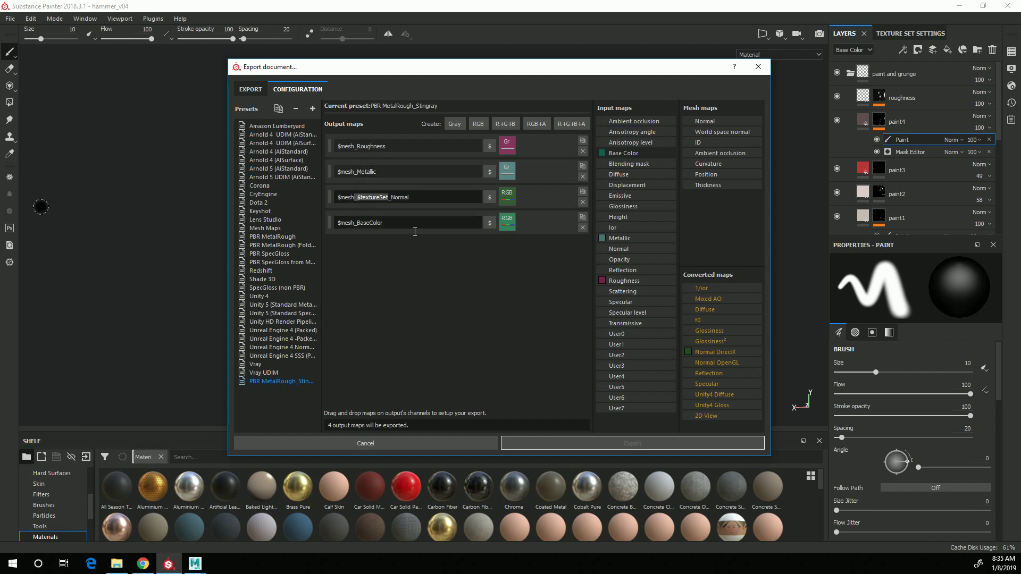
{"action": "key", "text": "BackSpace"}
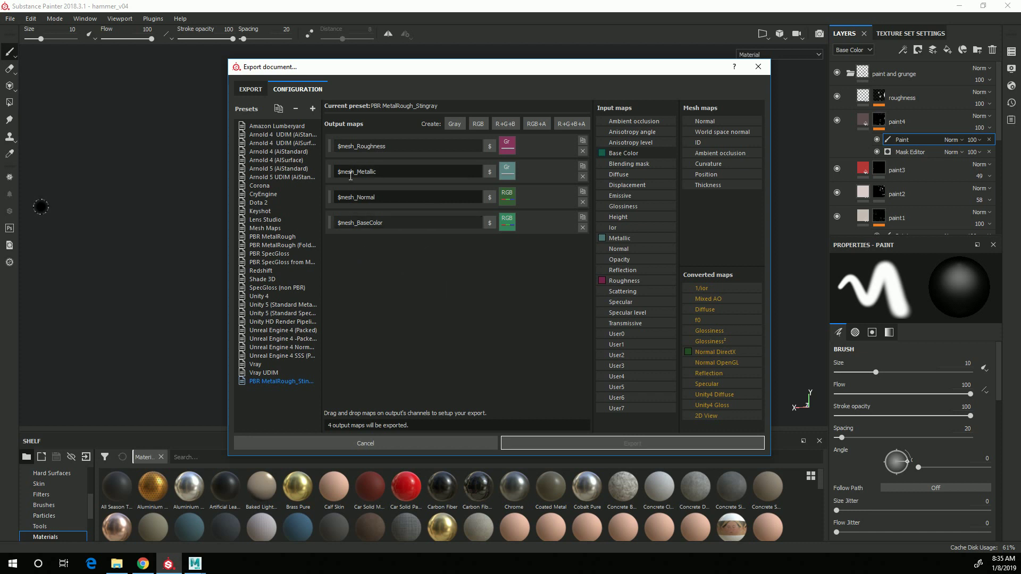
Step: Add a grayscale map taking Ambient occlusion's gray channel, named $mesh_AO
{"action": "left_click", "coordinate": [453, 125]}
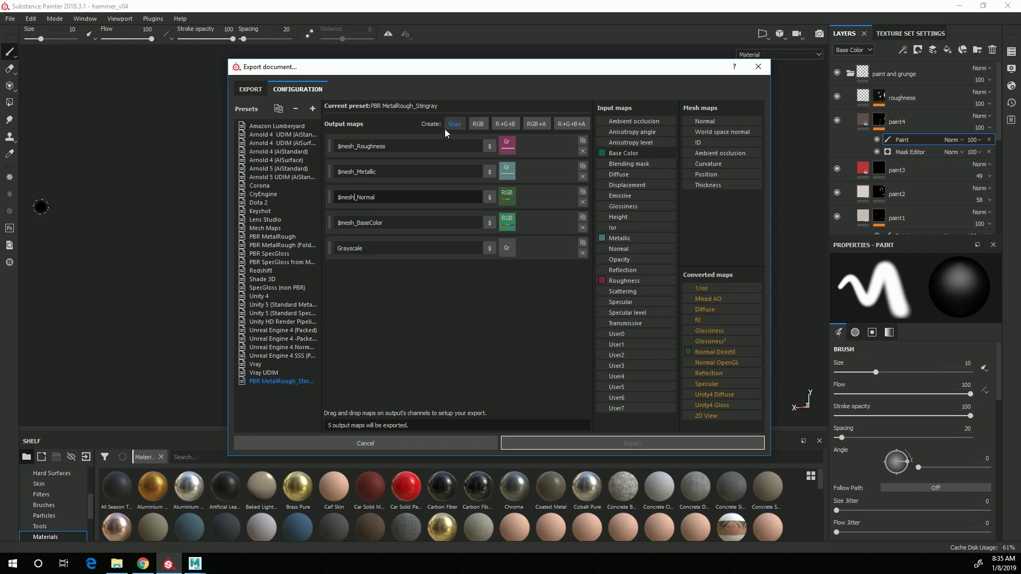
{"action": "left_click_drag", "start_coordinate": [625, 121], "coordinate": [509, 250]}
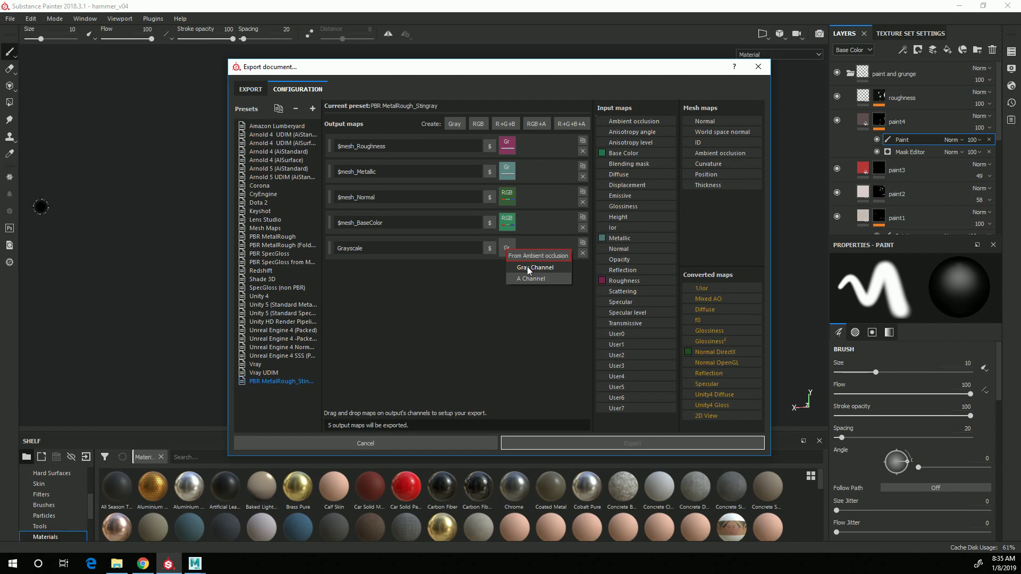
{"action": "left_click", "coordinate": [527, 266]}
{"action": "left_click_drag", "start_coordinate": [381, 249], "coordinate": [311, 250]}
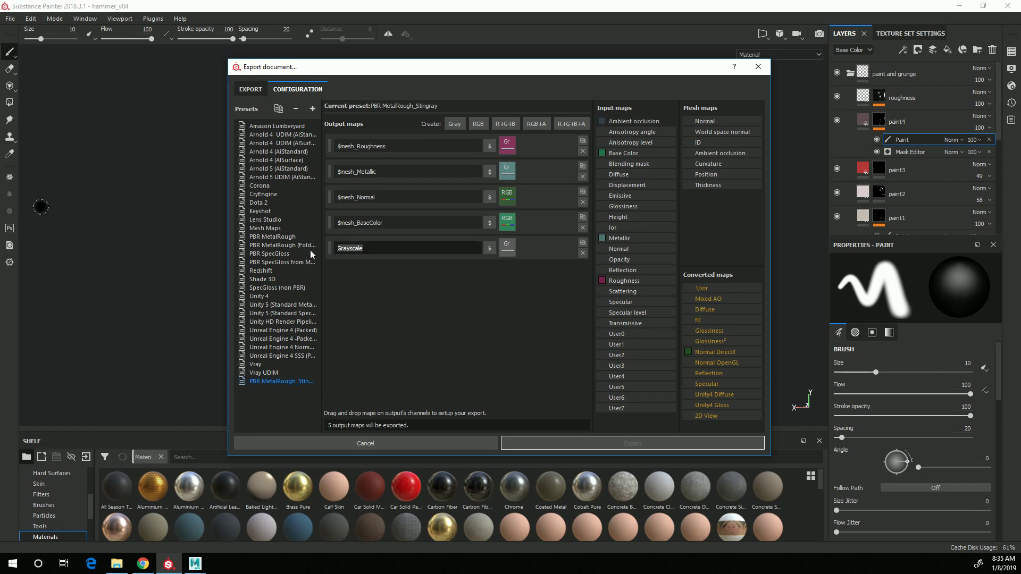
{"action": "type", "text": "$mesh_AO"}
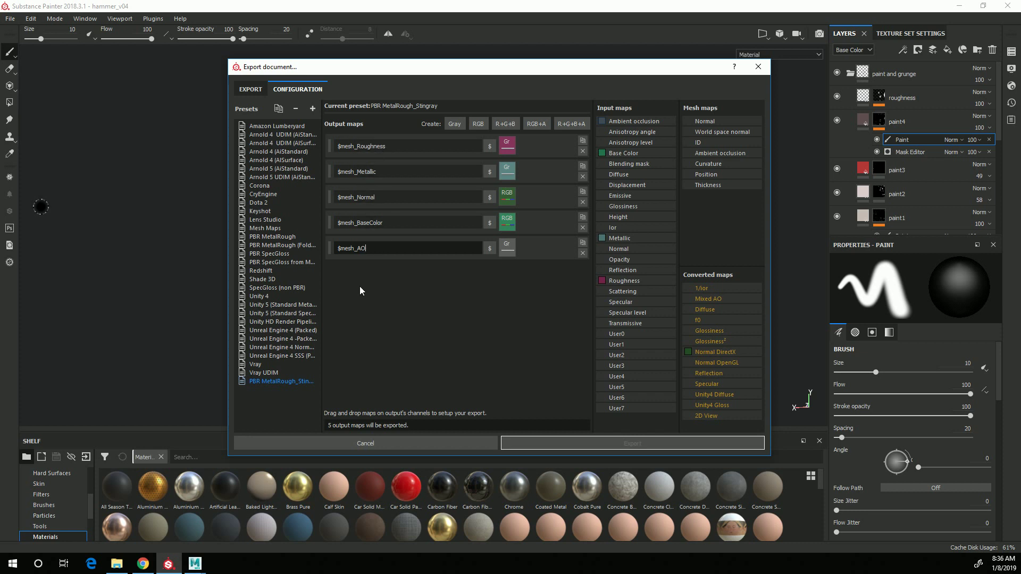
Step: Select PBR MetalRough_Stingray as the export config
{"action": "left_click", "coordinate": [251, 89]}
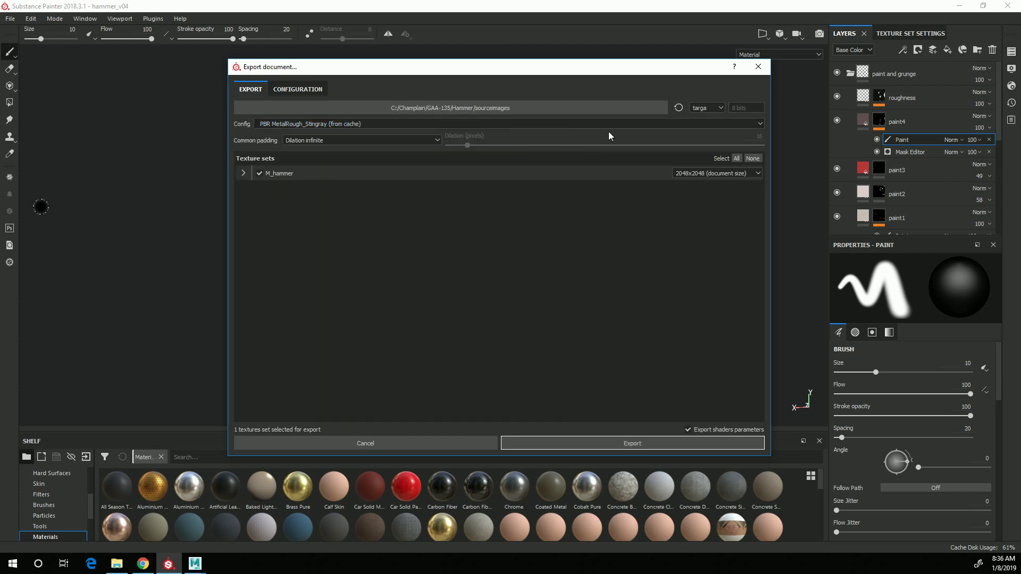
{"action": "left_click", "coordinate": [310, 125]}
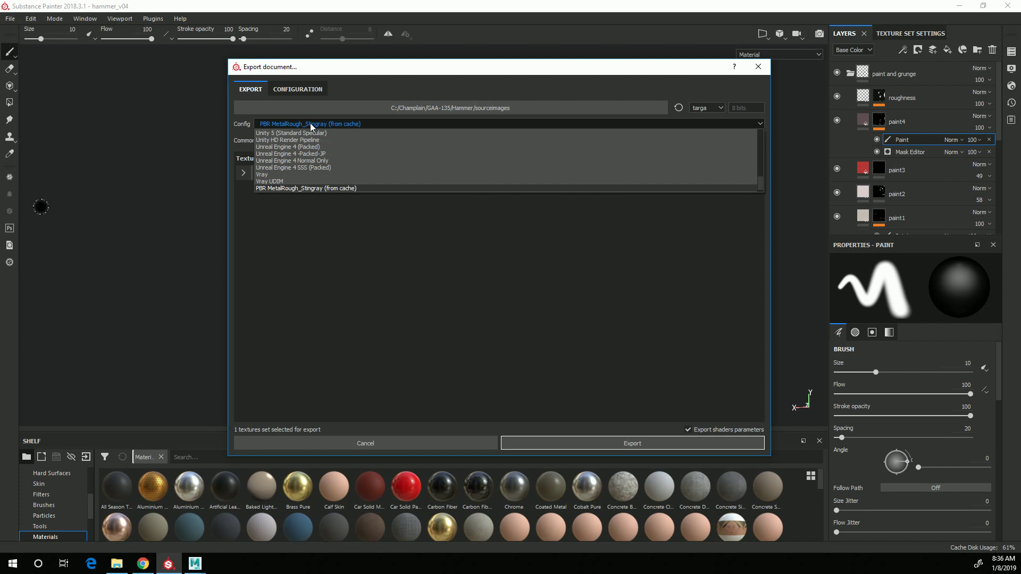
{"action": "scroll", "coordinate": [327, 158], "scroll_direction": "down", "scroll_amount": 1}
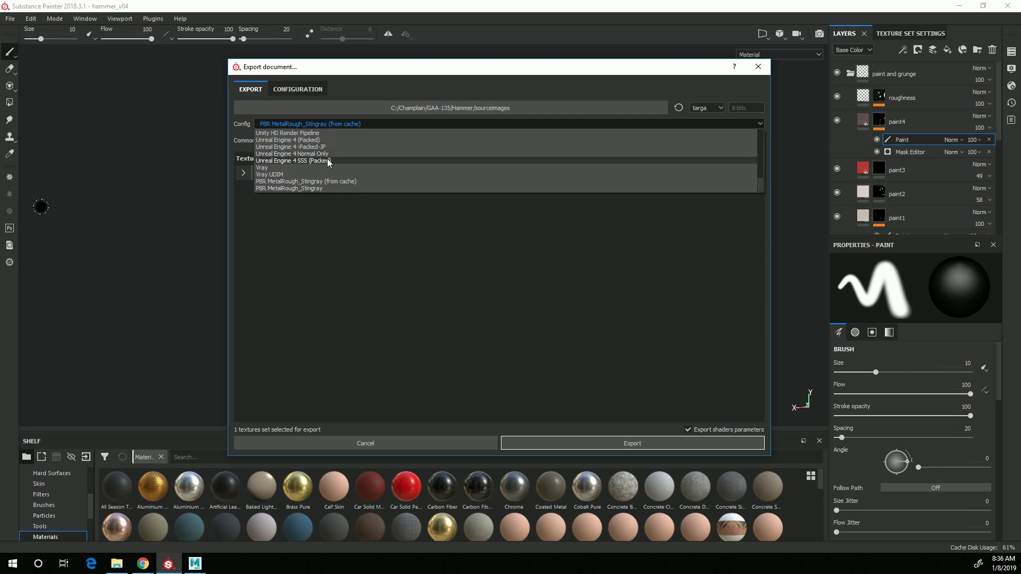
{"action": "left_click", "coordinate": [314, 189]}
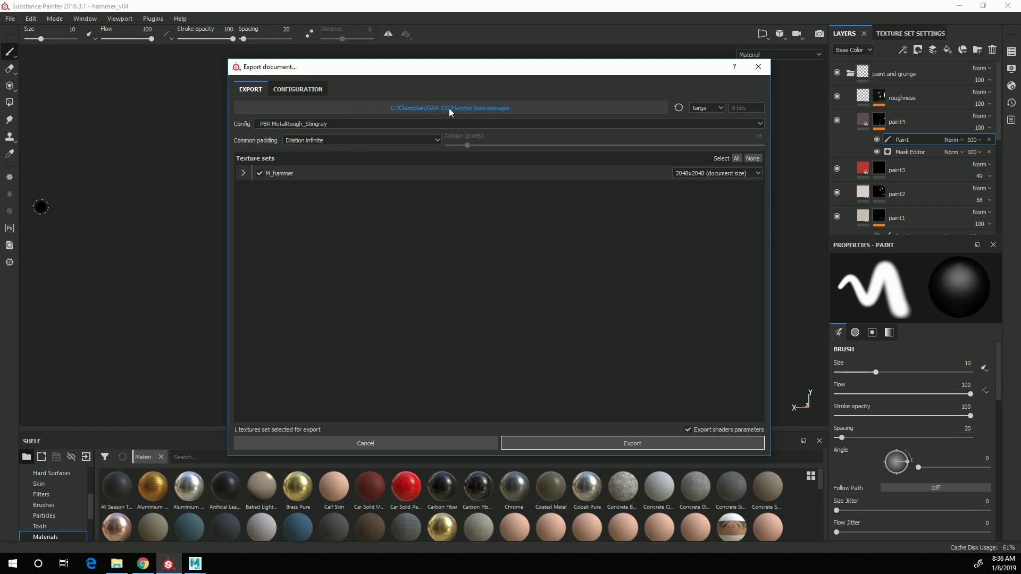
Step: Set the output folder to Hammer\sourceimages
{"action": "left_click", "coordinate": [531, 108]}
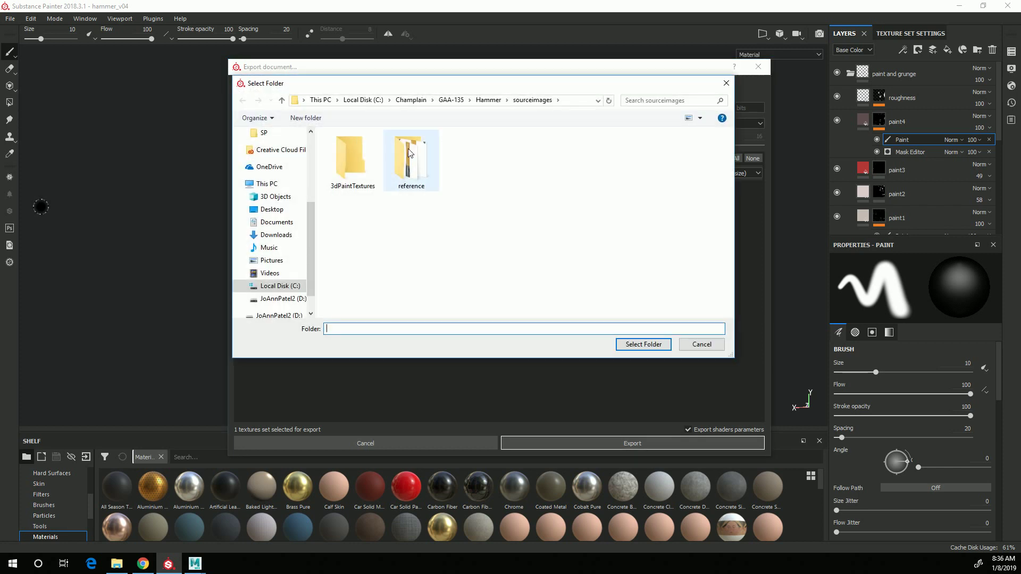
{"action": "left_click", "coordinate": [487, 101]}
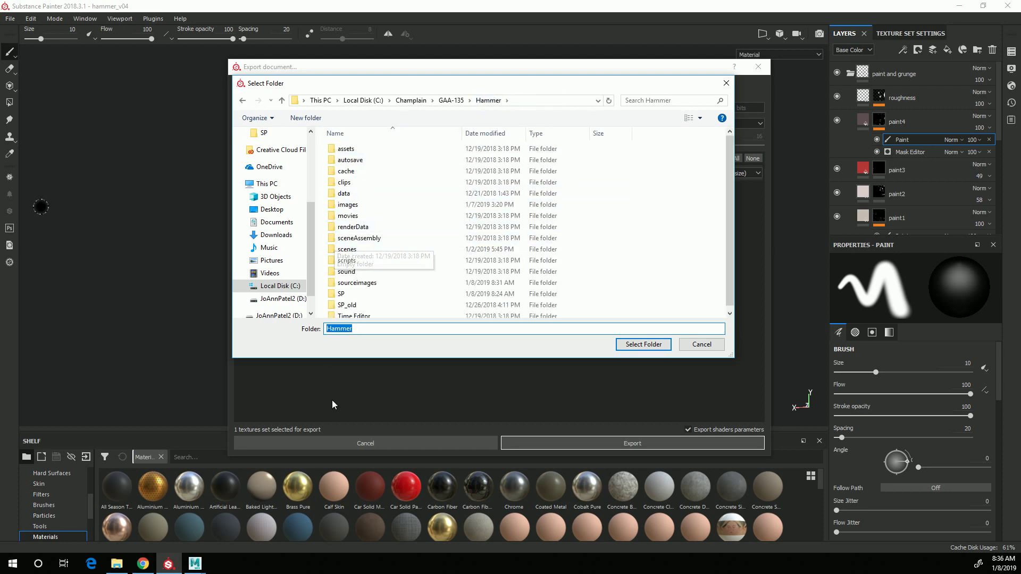
{"action": "left_click", "coordinate": [362, 285]}
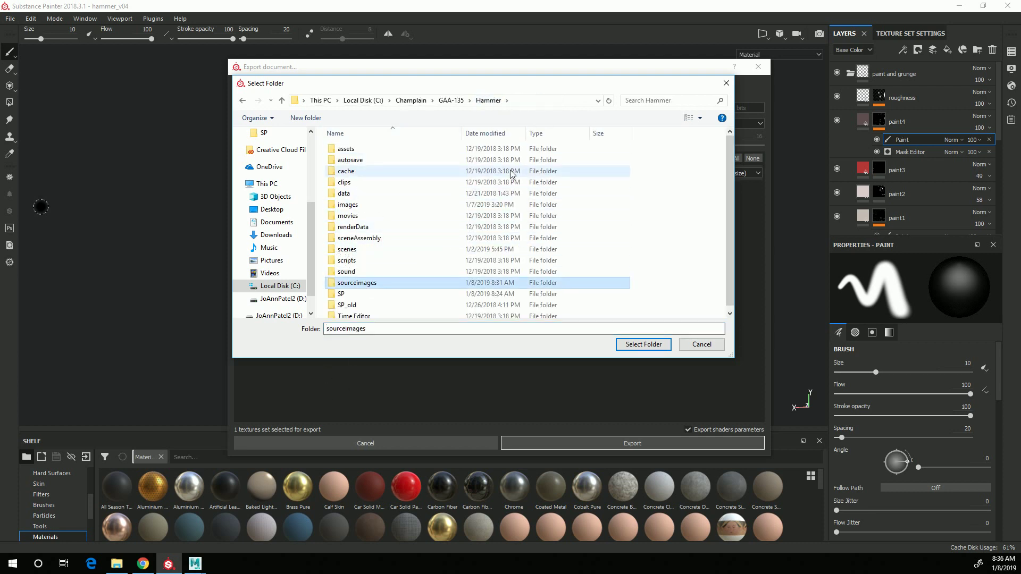
{"action": "left_click", "coordinate": [644, 344]}
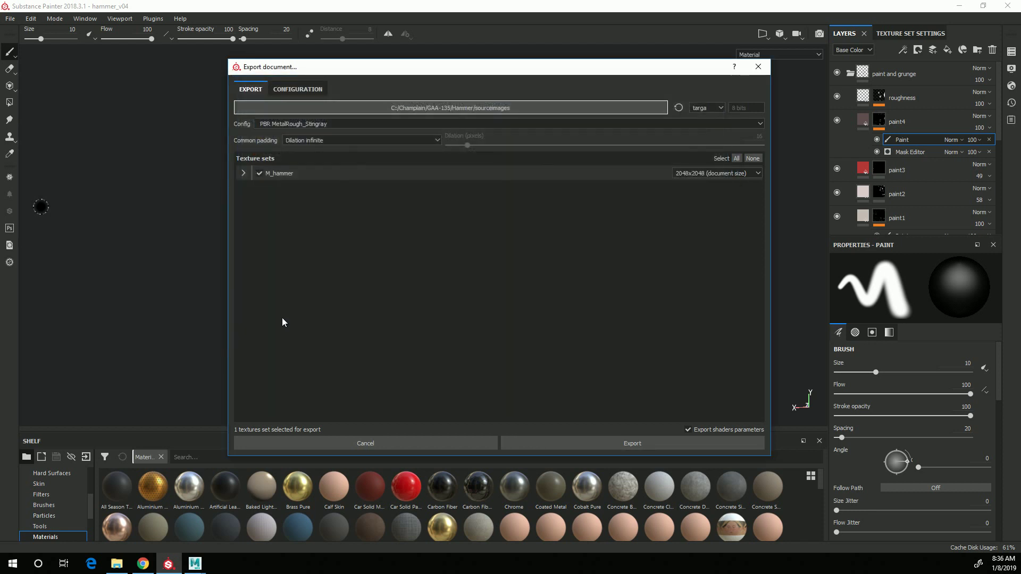
{"action": "left_click", "coordinate": [712, 108]}
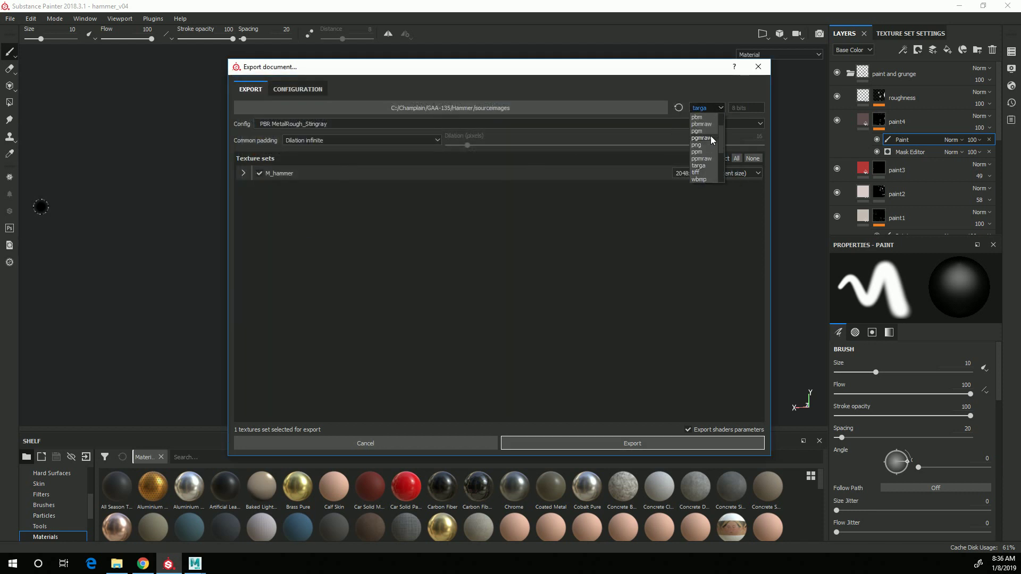
Step: Keep targa as the export file format
{"action": "left_click", "coordinate": [704, 165]}
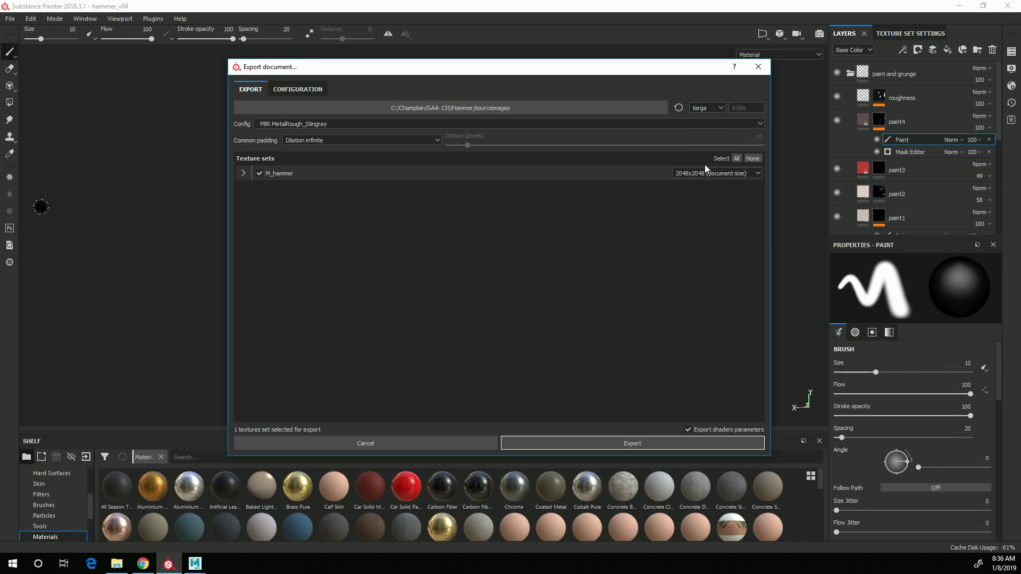
{"action": "left_click", "coordinate": [718, 107]}
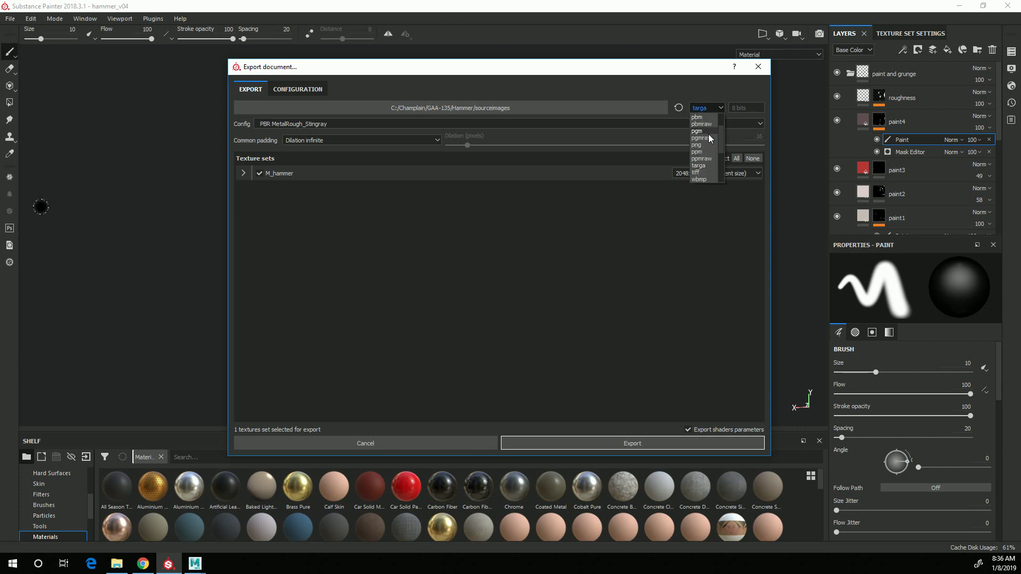
{"action": "left_click", "coordinate": [707, 166]}
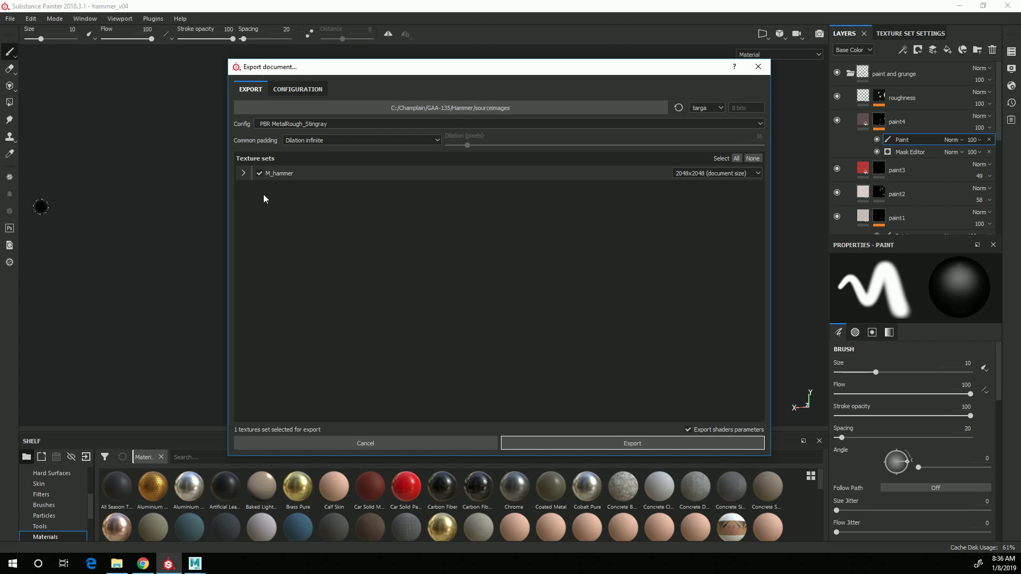
Step: Export M_hammer's five texture maps and open the output folder
{"action": "left_click", "coordinate": [243, 173]}
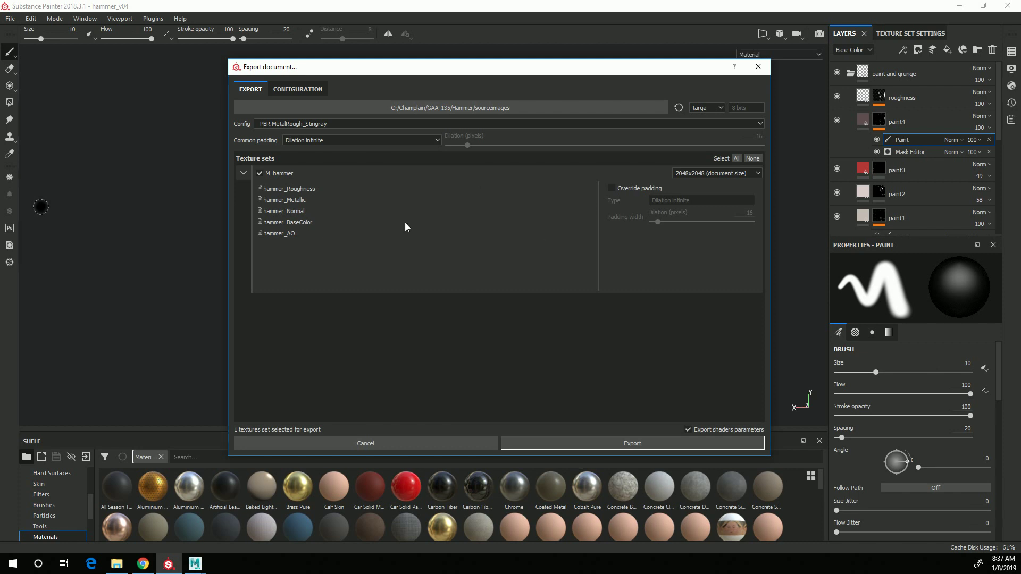
{"action": "left_click", "coordinate": [610, 442]}
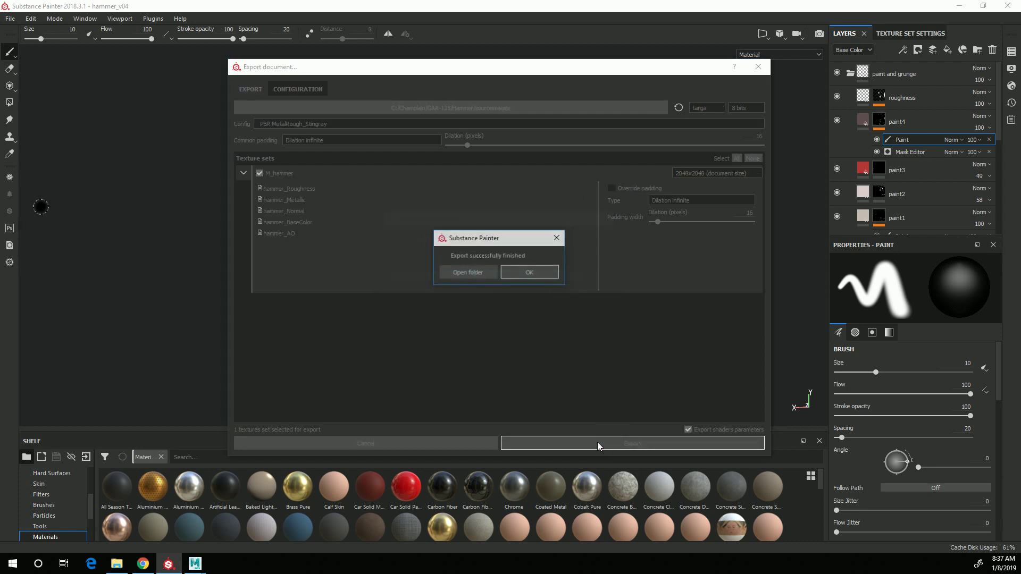
{"action": "left_click", "coordinate": [468, 273]}
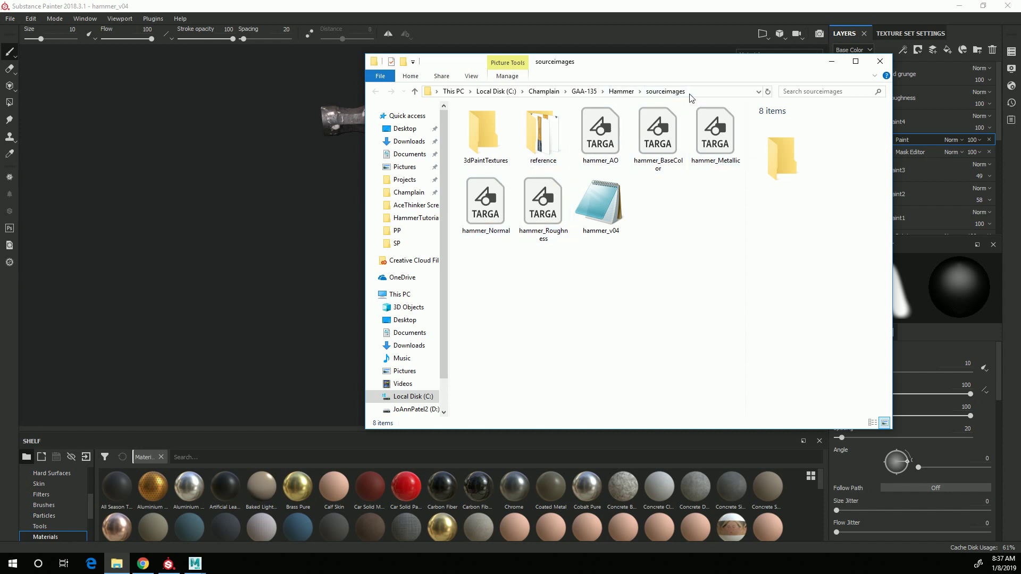
Step: Move the File Explorer window left to view the exported hammer TARGA files
{"action": "left_click_drag", "start_coordinate": [722, 67], "coordinate": [659, 64]}
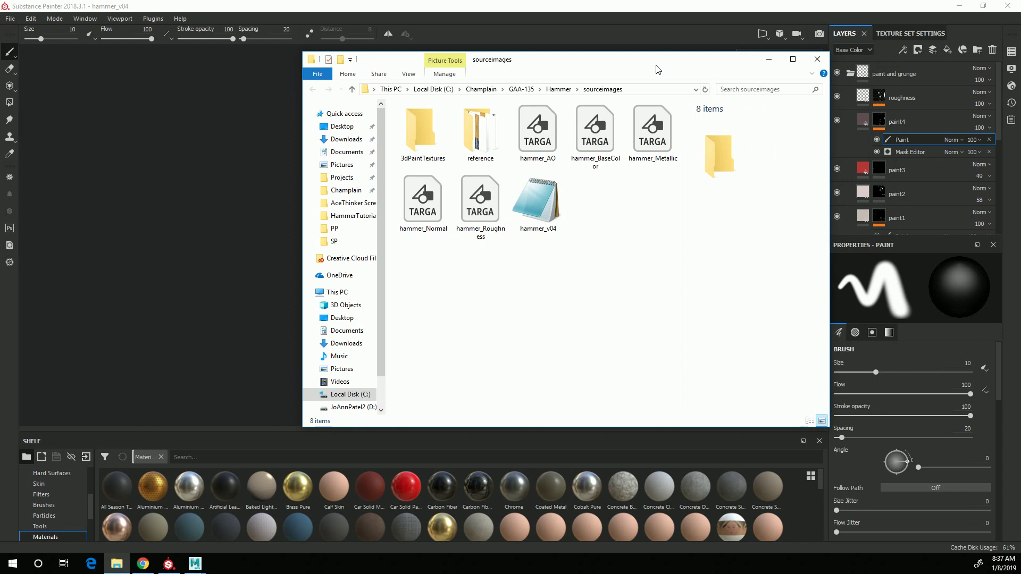